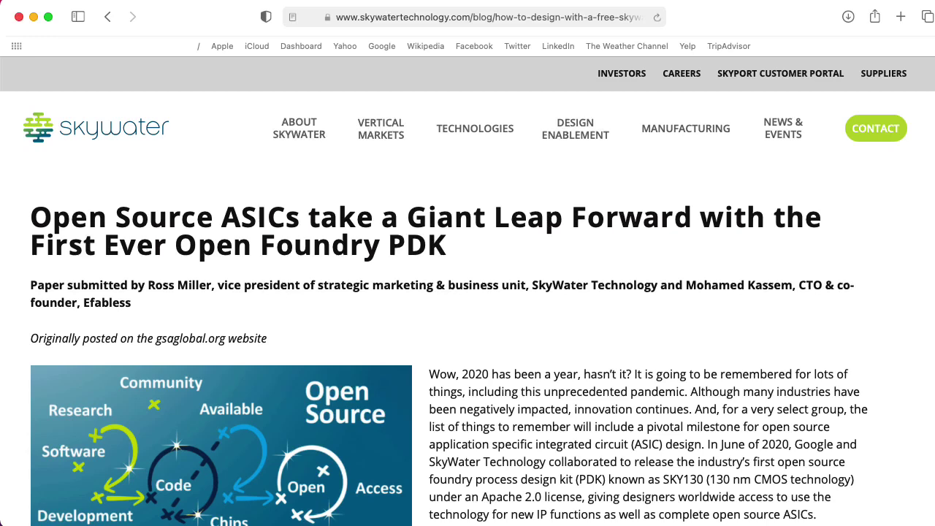
- Scroll down through the SkyWater open-source PDK article in Safari
scroll(449, 350, down, 1)
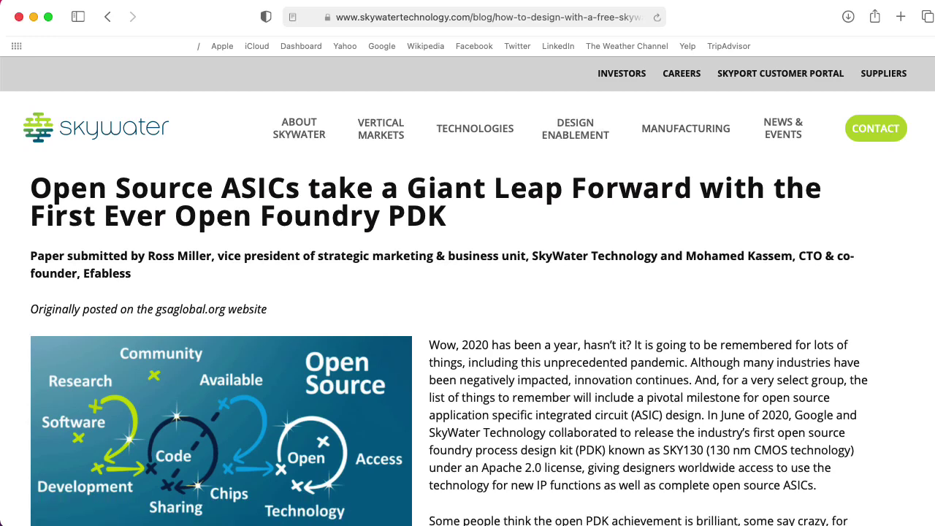
scroll(449, 350, down, 1)
scroll(449, 351, down, 1)
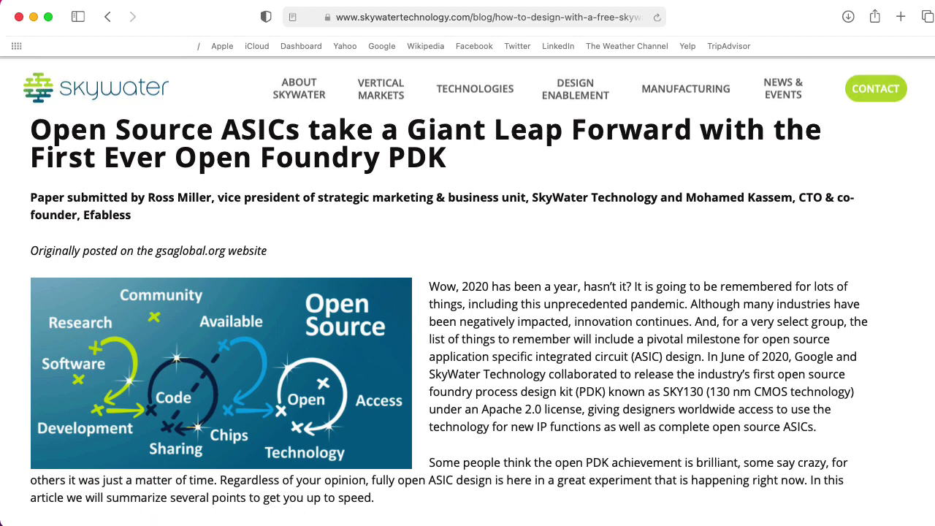
scroll(449, 350, down, 1)
scroll(449, 351, down, 1)
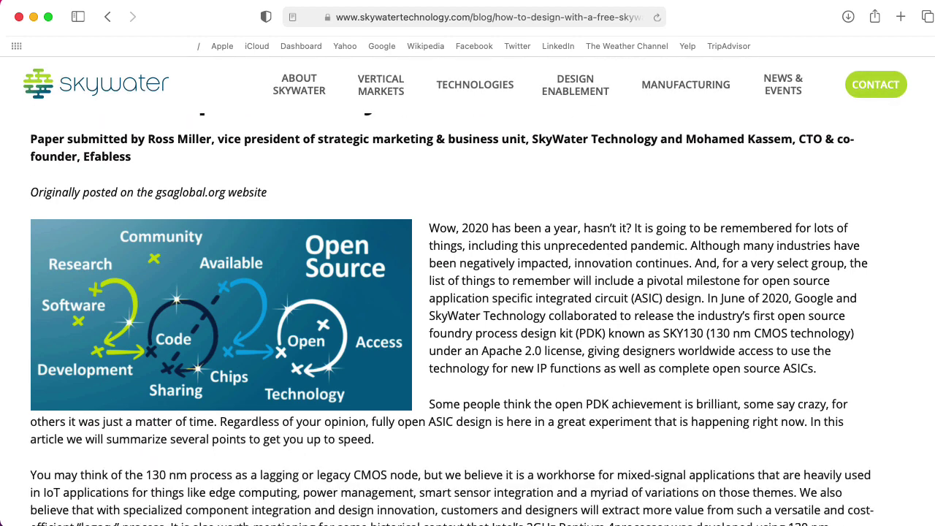
scroll(449, 351, down, 1)
scroll(449, 350, down, 1)
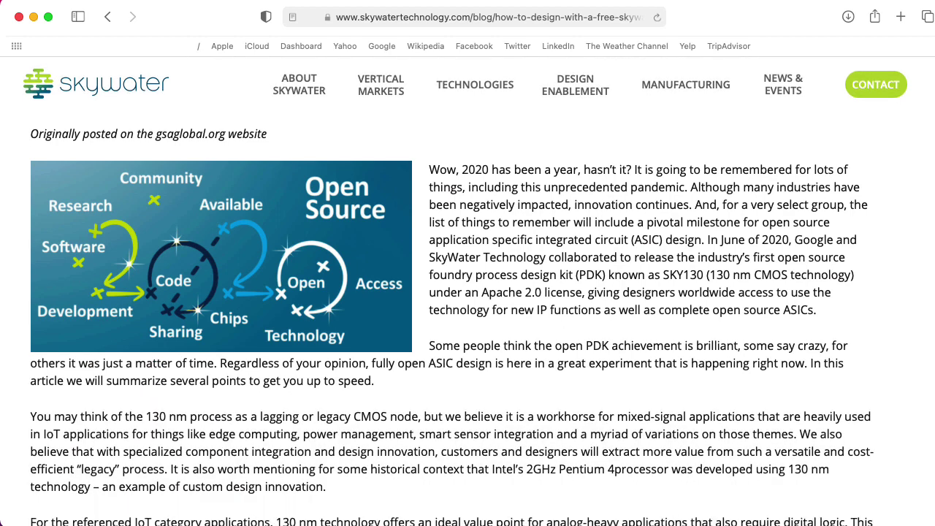
scroll(449, 351, down, 2)
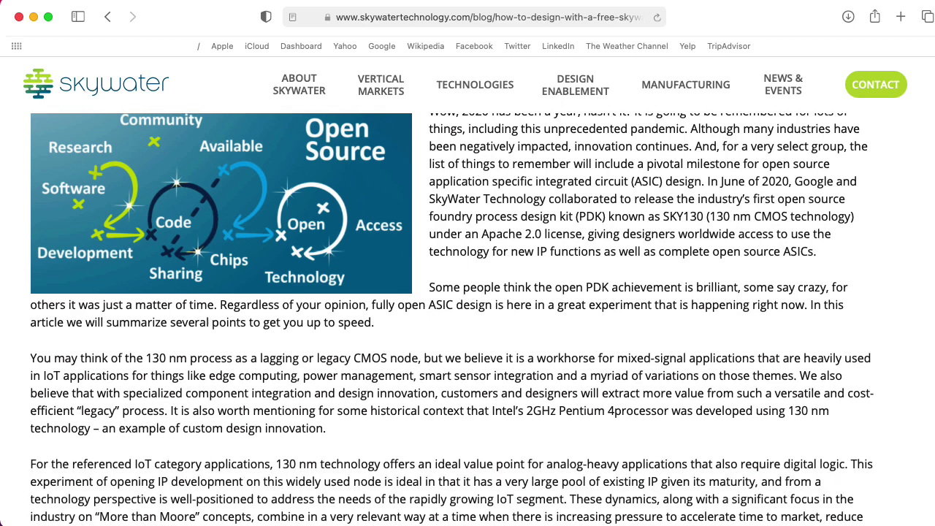
scroll(449, 350, down, 1)
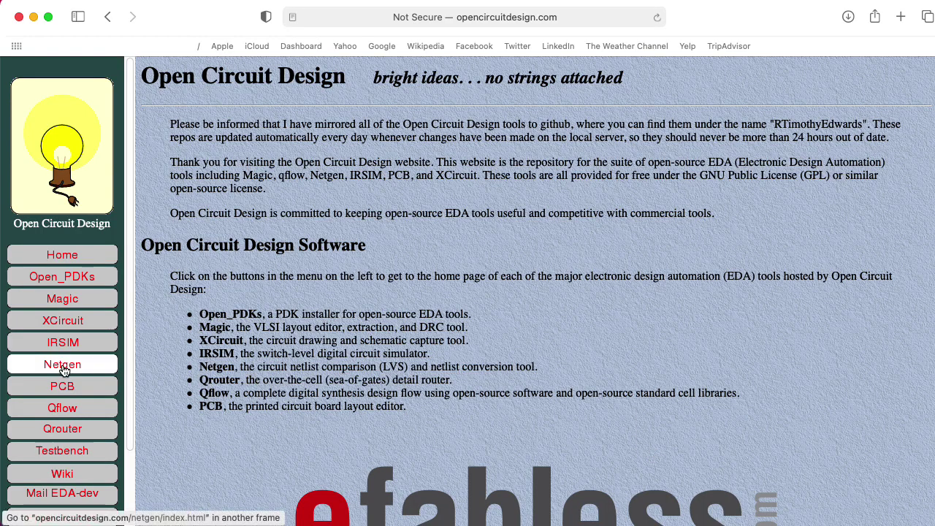
- Go to the Netgen page from the Open Circuit Design sidebar and scroll through it
click(63, 365)
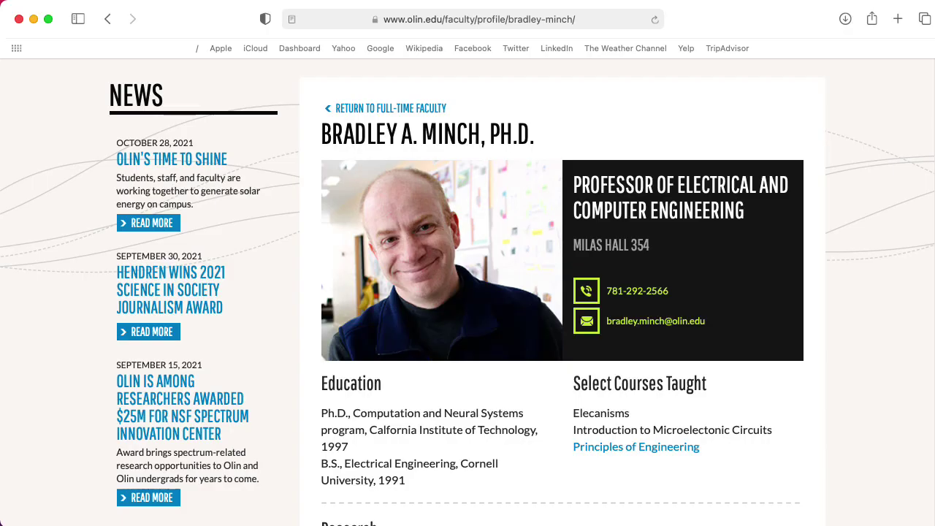
scroll(467, 292, down, 3)
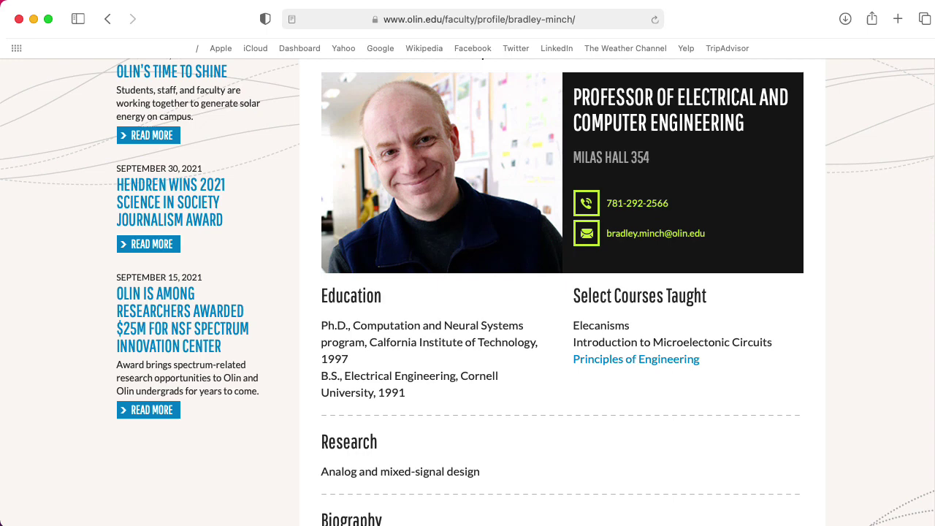
scroll(467, 292, down, 2)
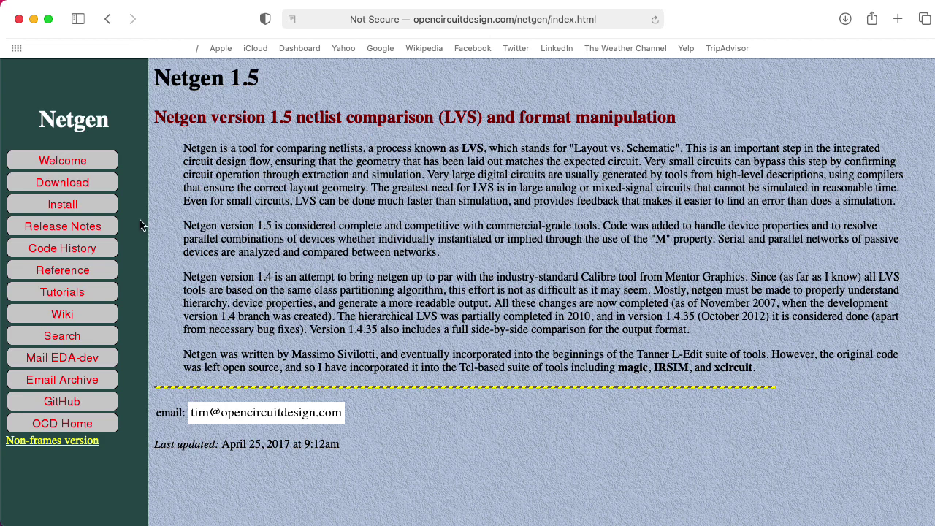
- Go to Netgen's download page Git Repository section and select the git:// clone command
click(92, 188)
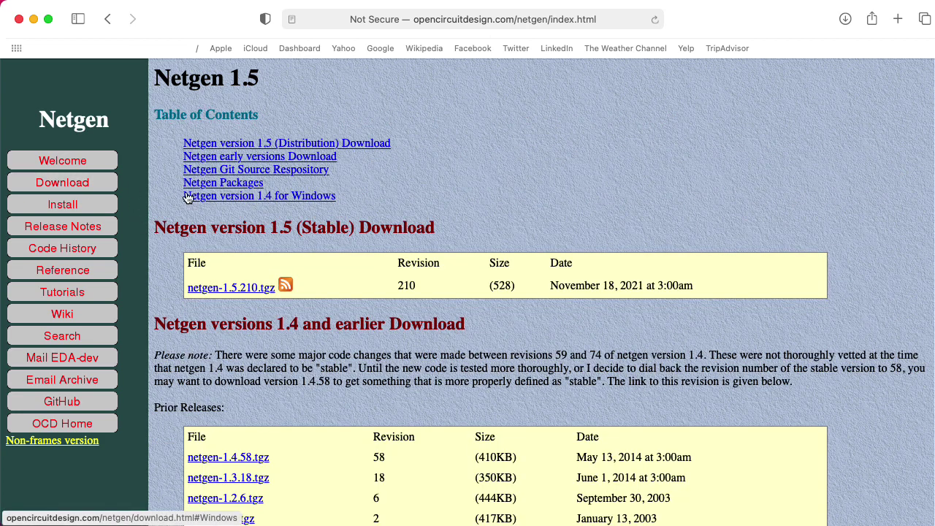
click(226, 175)
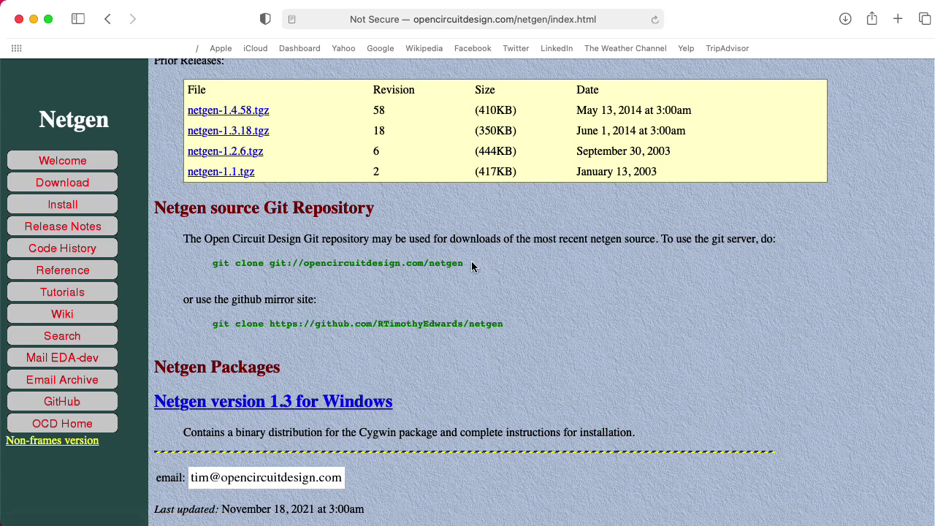
drag(471, 262, 202, 268)
key(super+c)
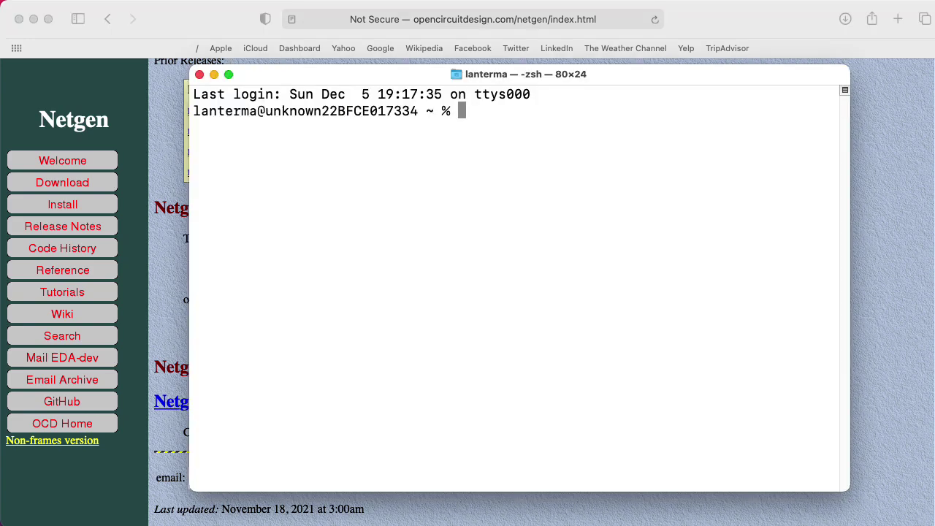
- In the ocd folder, list its contents and run the pasted git clone command for Netgen
text(cd ocd)
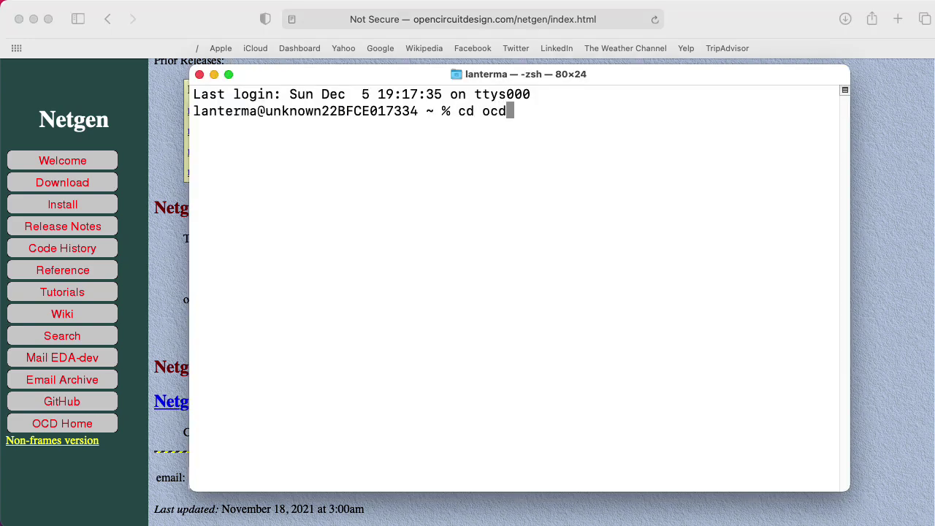
key(Return)
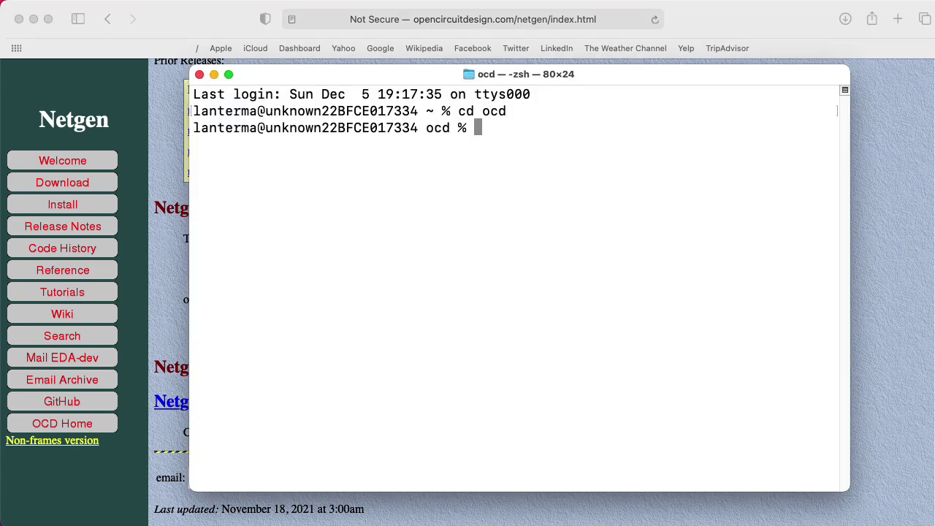
text(ls)
key(Return)
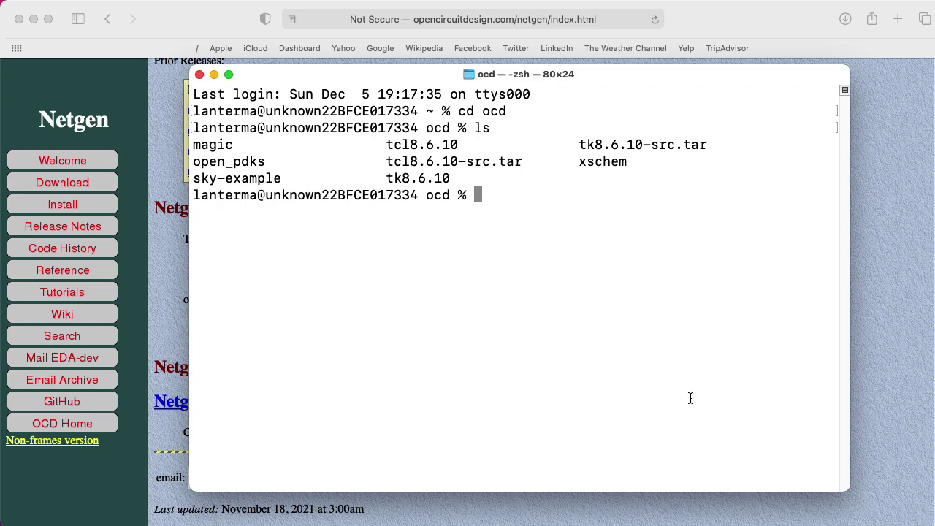
key(super+v)
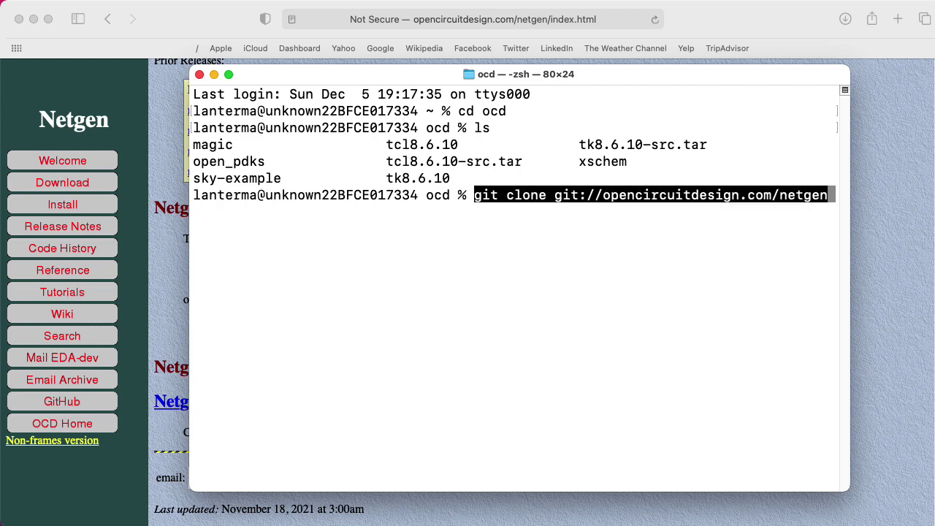
key(Return)
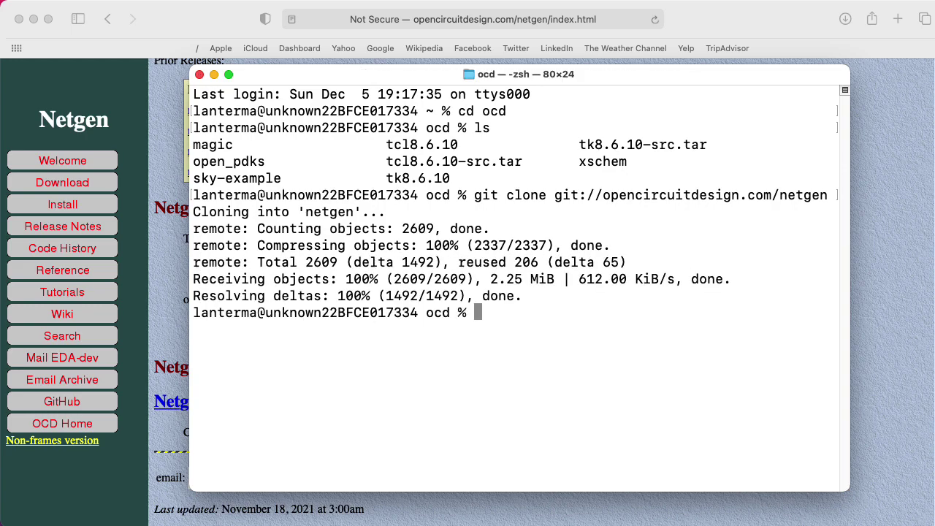
key(super+tab)
- Show Netgen's Install instructions page from the sidebar
click(87, 214)
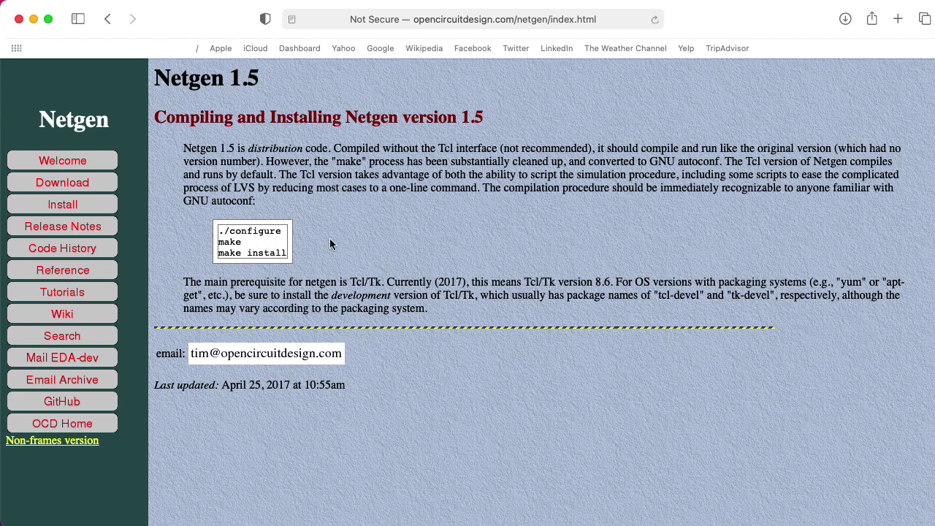
- Back in Terminal, enter the cloned netgen folder and list its files
key(super+Tab)
text(cd .net)
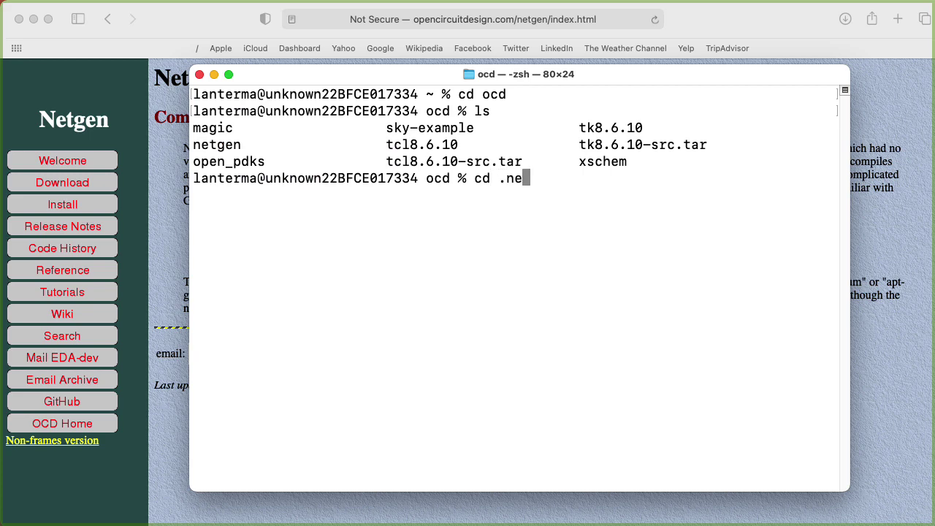
key(BackSpace)
key(BackSpace)
key(BackSpace)
key(BackSpace)
text(netgen)
key(Return)
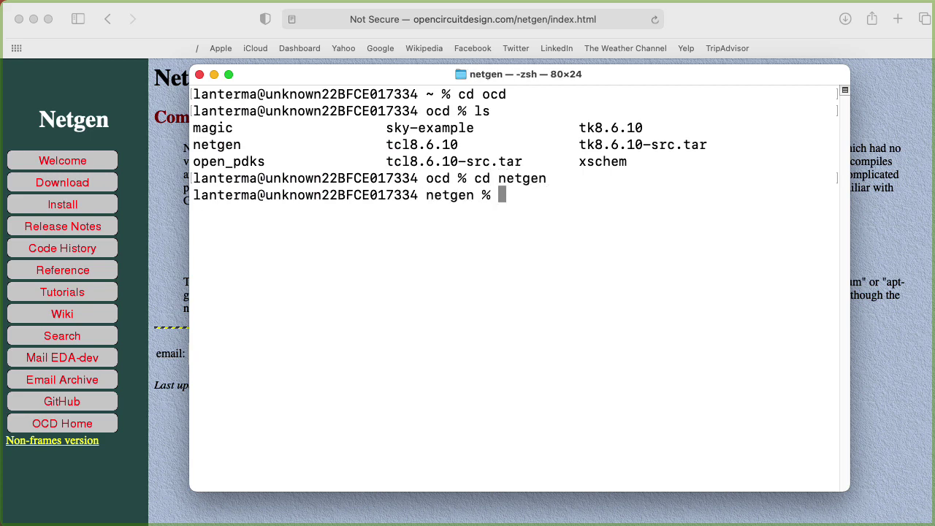
text(ls)
key(Return)
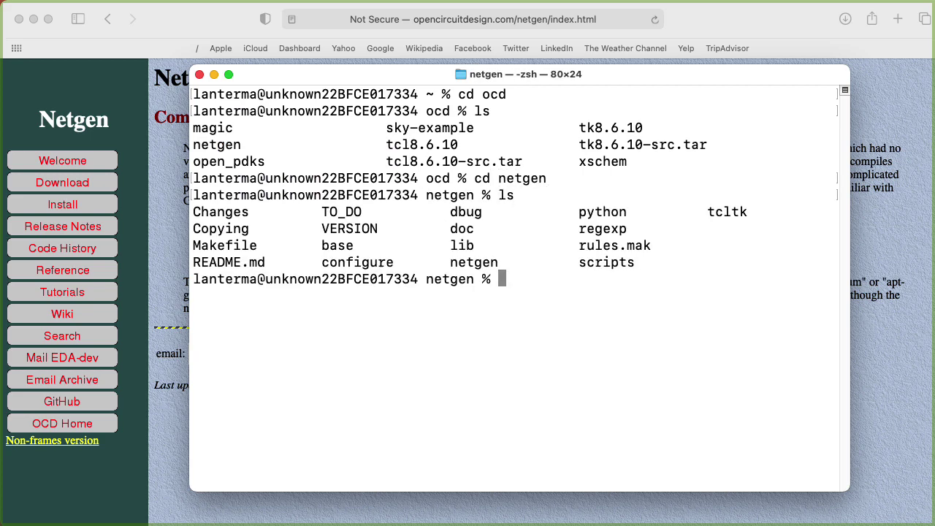
- Page through README.md with more, then list the netgen folder again
text(more ER)
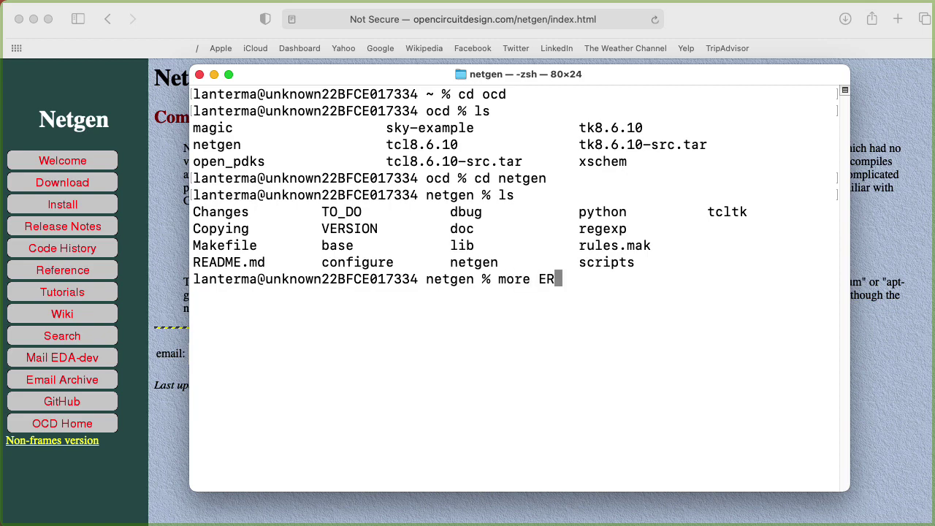
key(BackSpace)
key(BackSpace)
text(READ*)
key(Return)
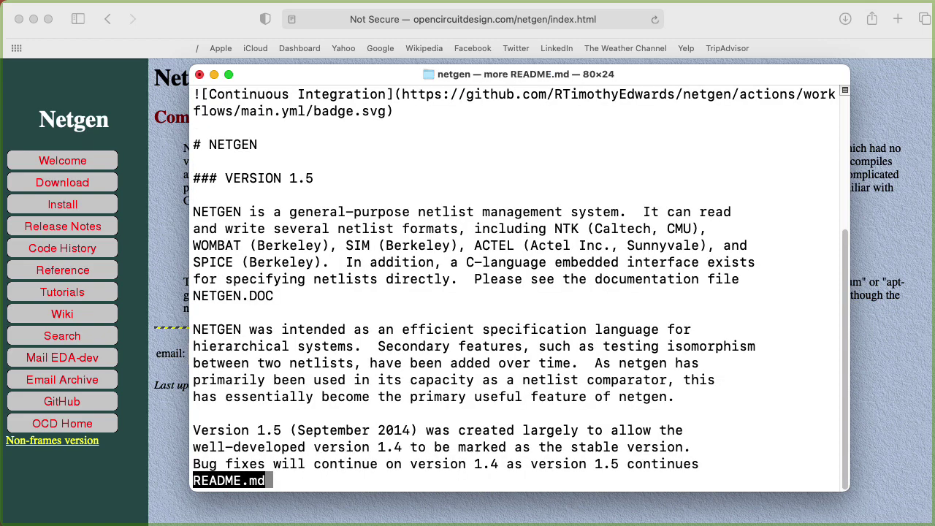
key(space)
key(space)
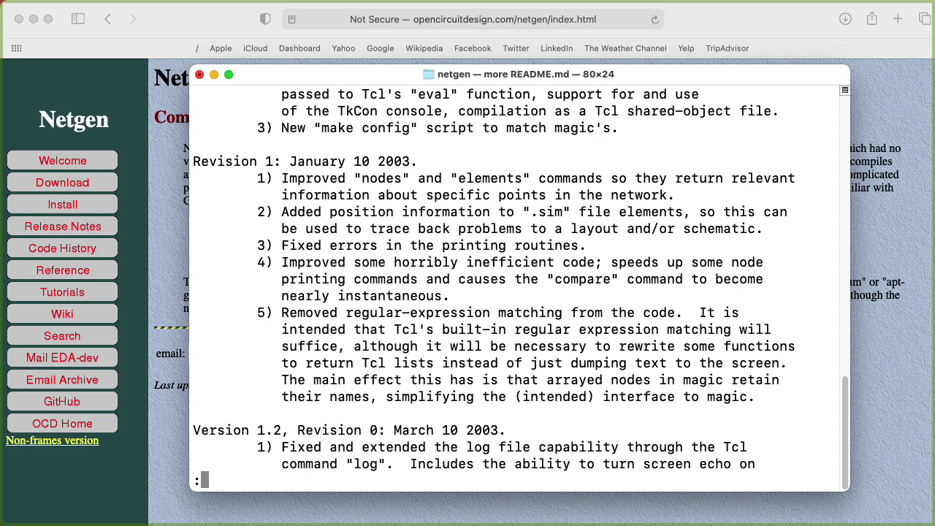
key(space)
text(qls)
key(Return)
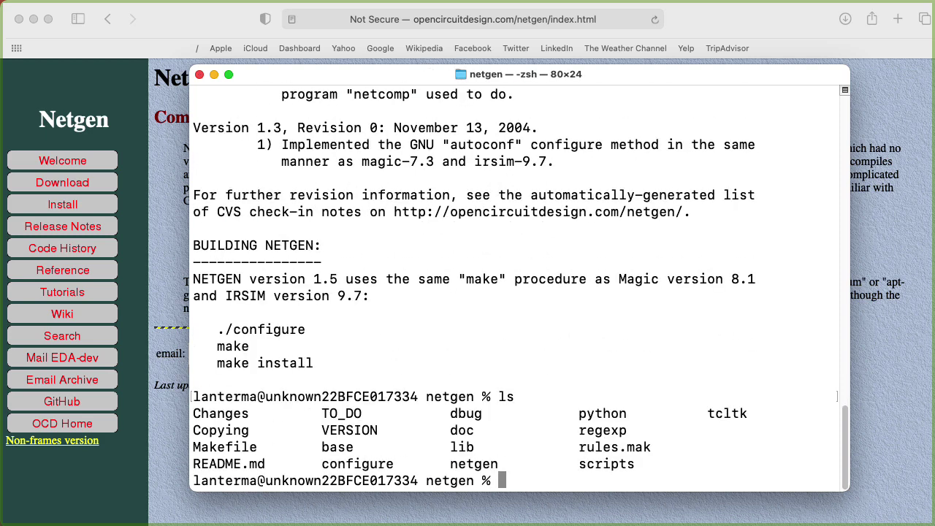
- Run ./configure for Netgen, whose summary reports Tcl/Tk not found
text(./configure)
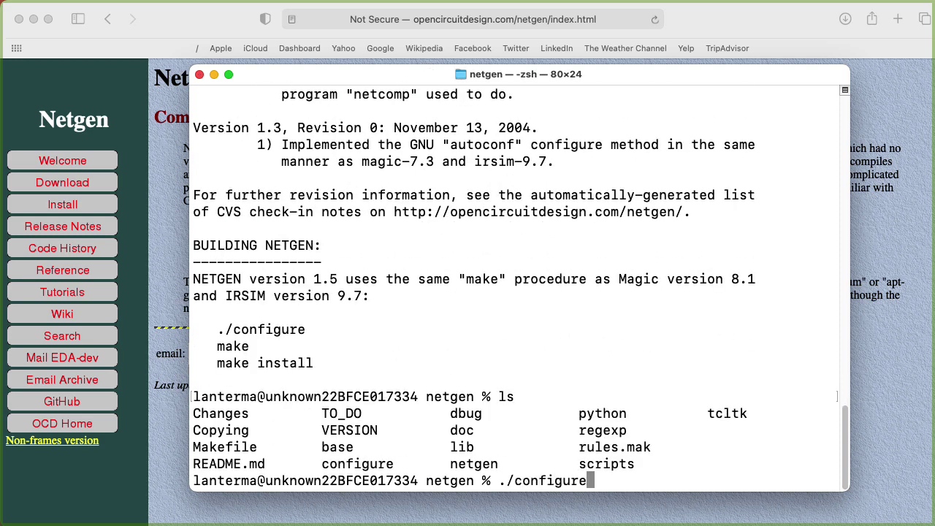
key(Return)
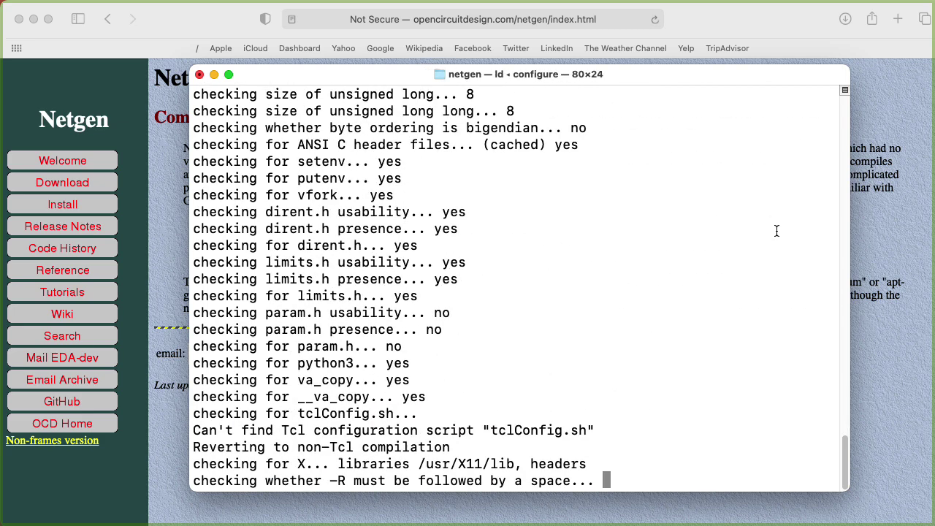
text(make)
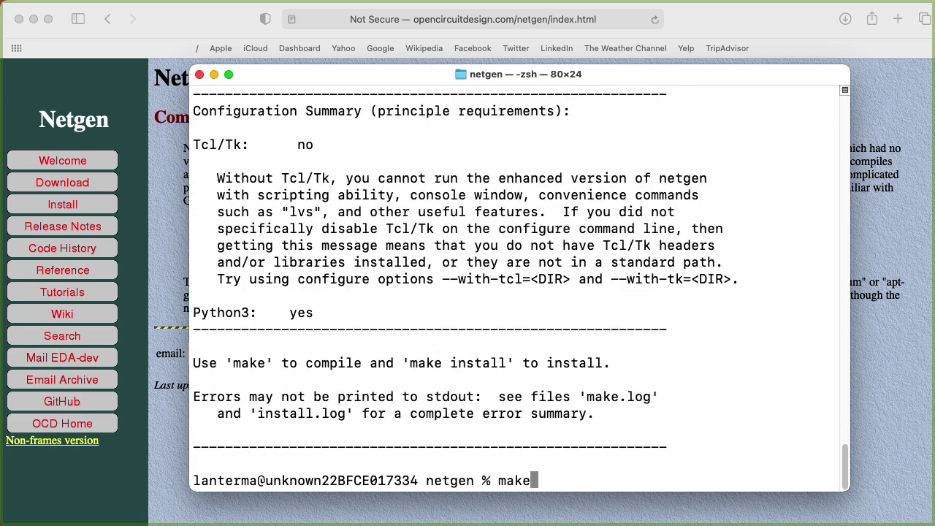
key(BackSpace)
key(BackSpace)
key(BackSpace)
key(BackSpace)
- List the parent ocd folder (magic, netgen, open_pdks, tcl8.6.10, tk8.6.10, xschem), then return to netgen
text(cd ..)
key(Return)
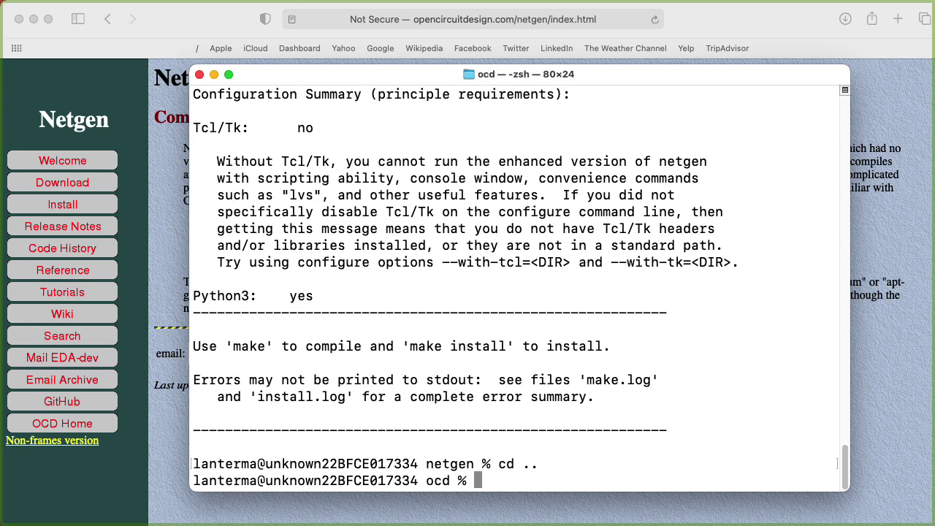
text(ls)
key(Return)
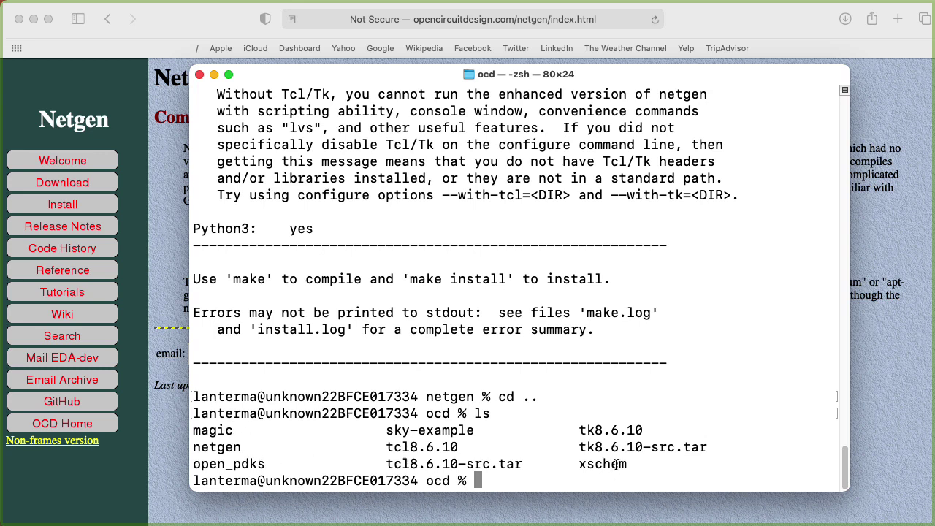
text(cd netgen)
key(Return)
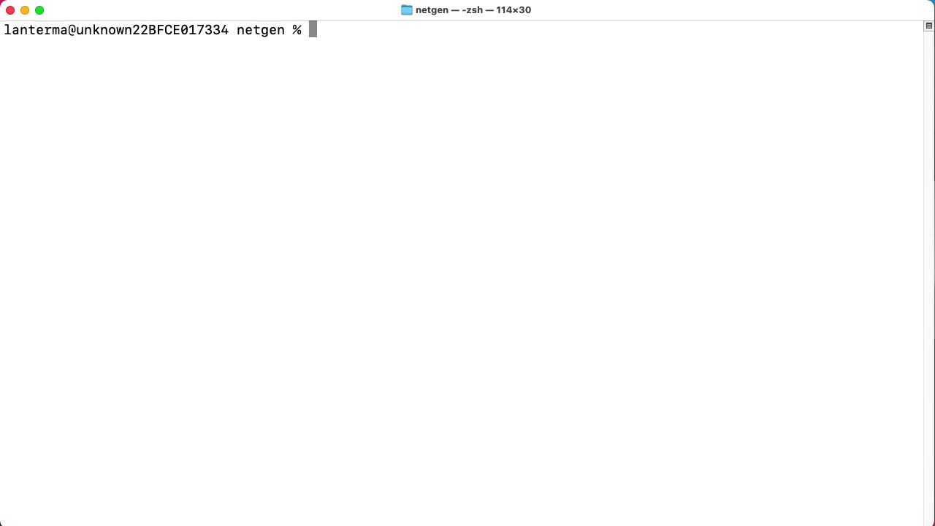
text(ls /usr/l)
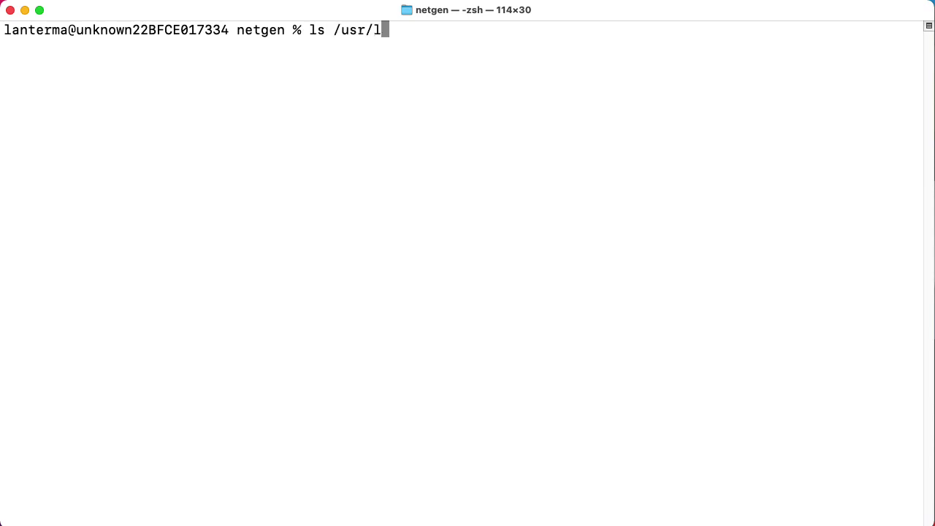
text(ocal/opt2)
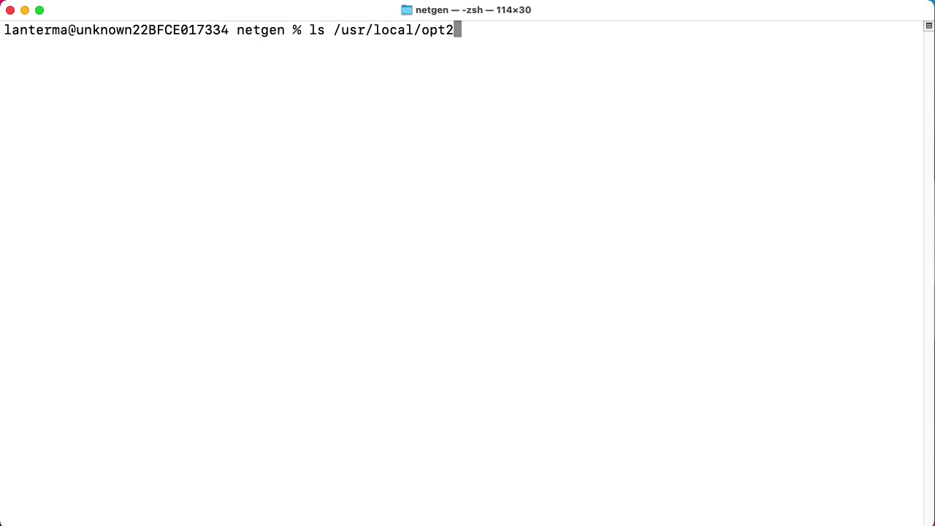
- List /usr/local/opt2 and then its tcl-tk folder (bin, include, lib, man, share)
key(Return)
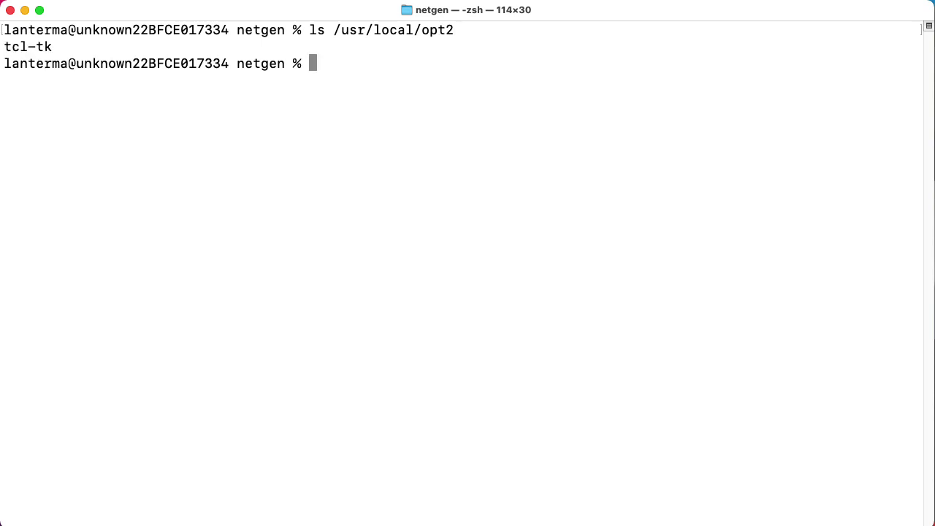
key(Up)
text(/t)
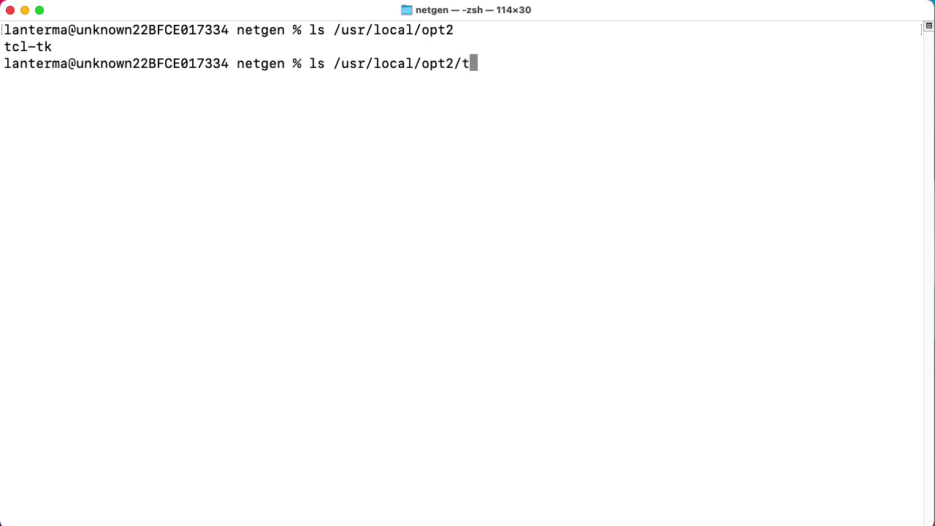
text(cl-t)
key(BackSpace)
key(BackSpace)
key(BackSpace)
text(cl-tk)
key(Return)
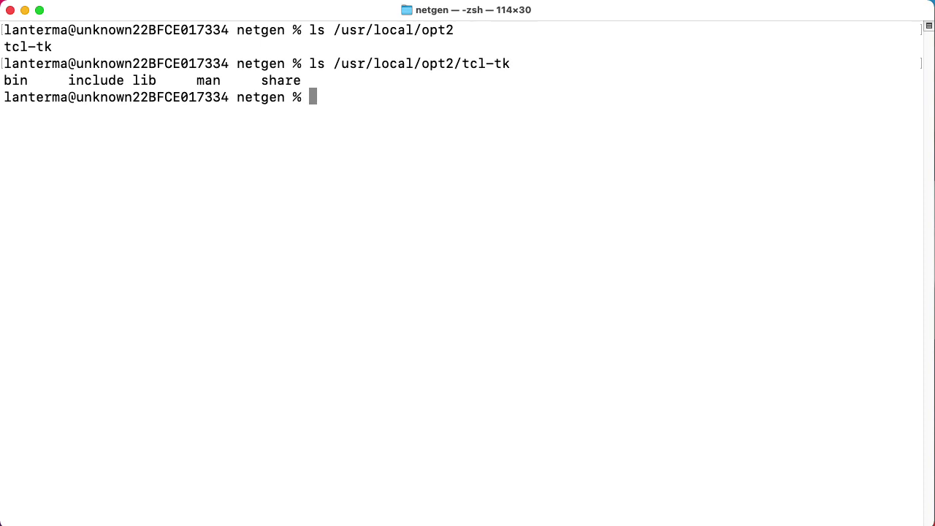
- Type ./configure --with-tcl=/usr/local/opt2/tcl-tk, pasting the path from the listing
text(./configug)
key(BackSpace)
key(BackSpace)
key(BackSpace)
text(gur)
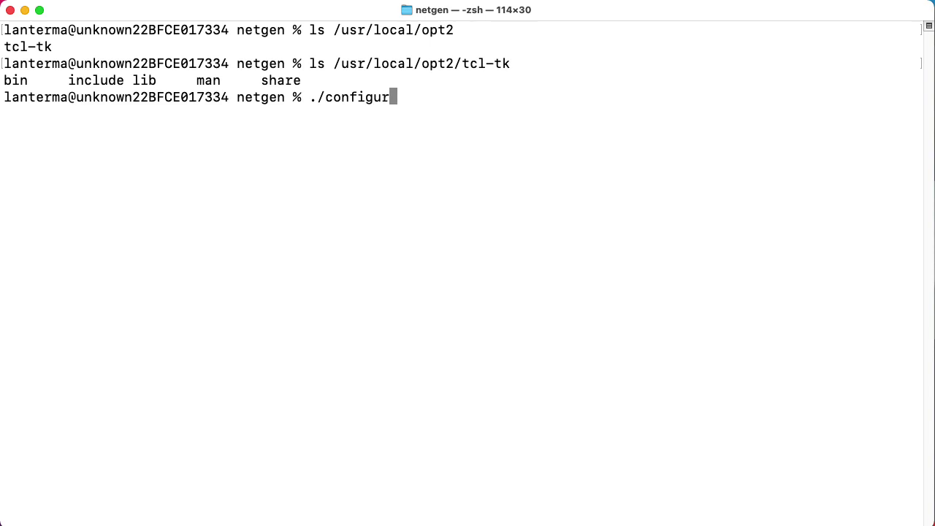
text(e --with-tcl-tk=)
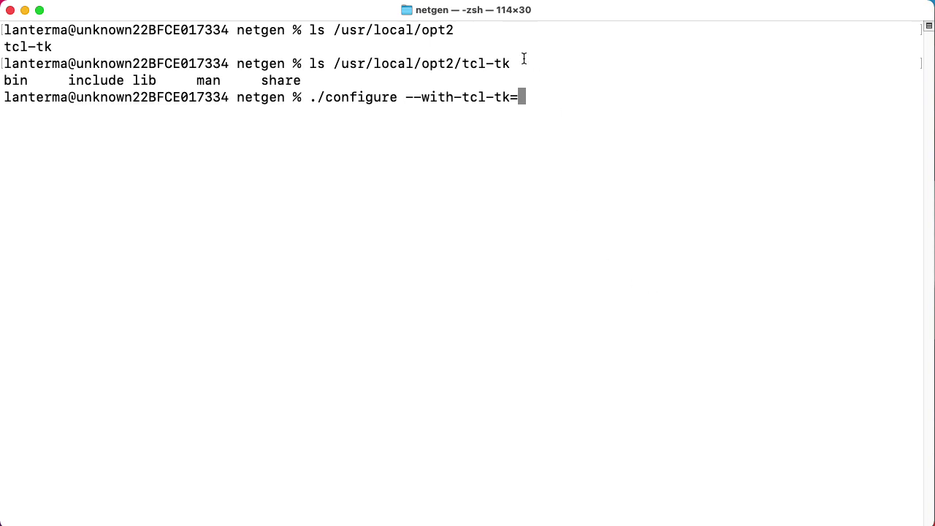
drag(515, 64, 336, 64)
key(super+c)
click(611, 114)
key(super+v)
key(BackSpace)
key(Left)
key(Left)
key(Left)
key(Left)
key(Left)
key(Left)
key(Left)
key(Left)
key(Left)
key(Left)
key(Left)
key(Left)
key(Left)
key(Left)
key(Left)
key(Left)
key(Left)
key(Left)
key(Left)
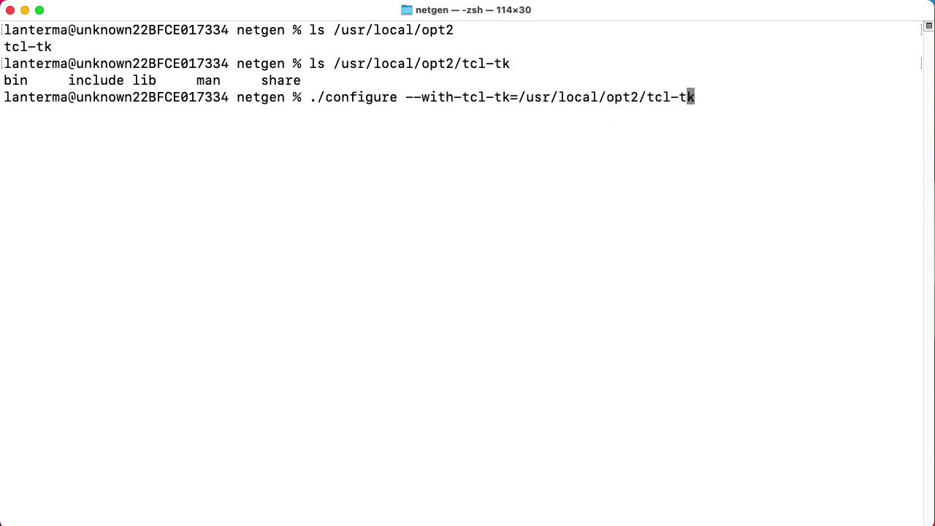
key(Left)
key(Left)
key(Left)
key(Left)
key(BackSpace)
key(BackSpace)
key(BackSpace)
key(Right)
key(Right)
key(Right)
key(Right)
key(Right)
key(Right)
key(Right)
key(Right)
key(Right)
key(Right)
key(Right)
key(Right)
key(Right)
key(Right)
key(Right)
key(Right)
key(Right)
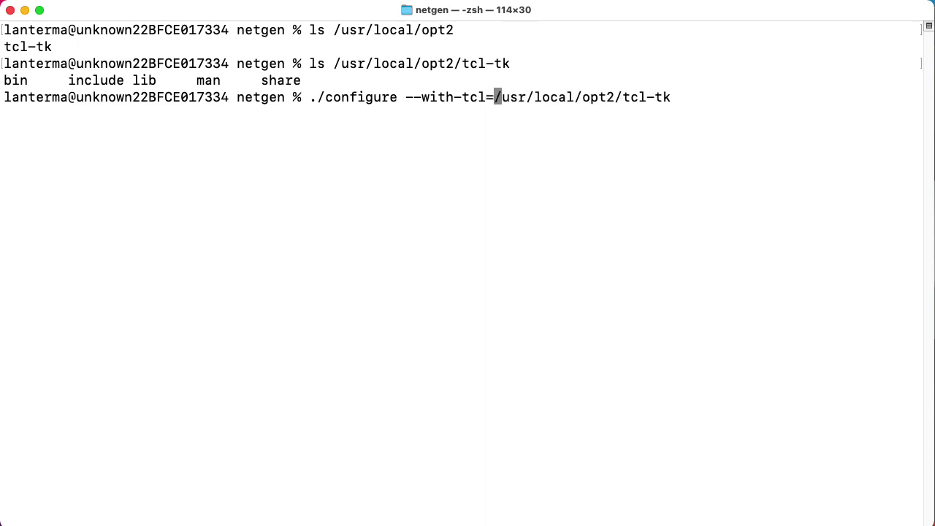
key(Right)
key(Right)
key(Right)
key(Right)
key(Right)
key(Right)
- Add --with-tk=/usr/local/opt2/tcl-tk and run configure, now finding Tcl/Tk and Python3
drag(406, 96, 491, 97)
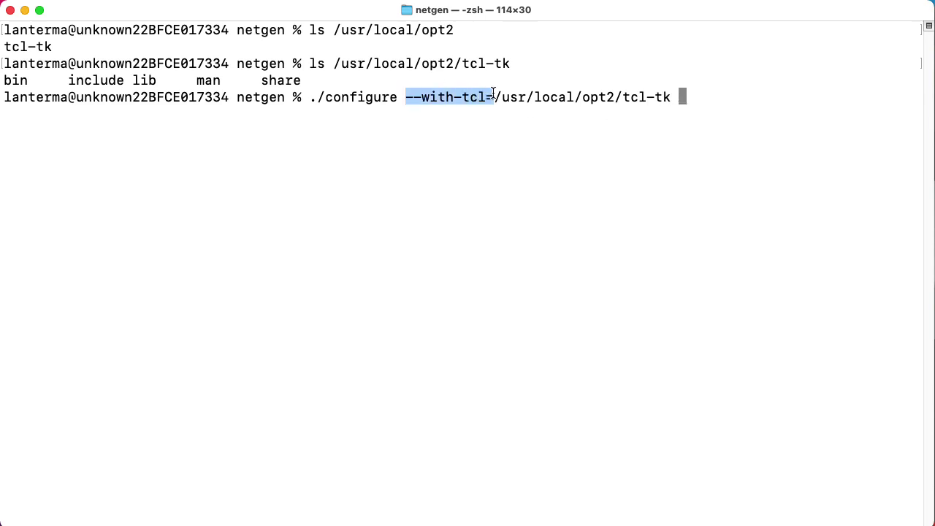
click(730, 96)
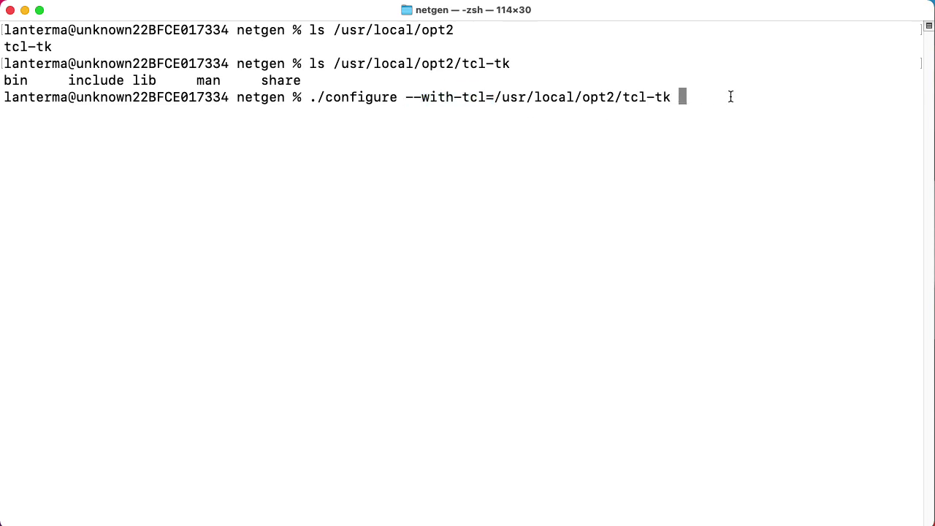
key(super+v)
key(BackSpace)
key(BackSpace)
key(BackSpace)
text(k=)
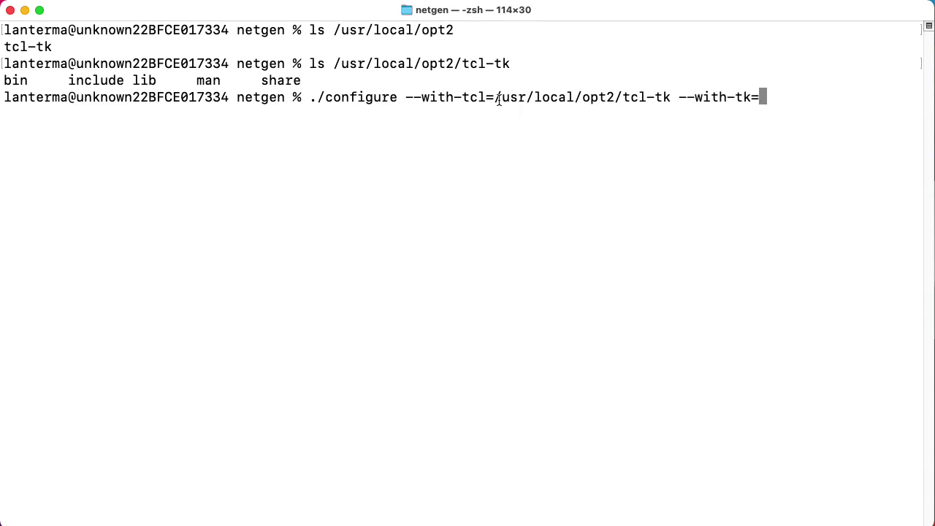
drag(493, 97, 678, 97)
key(super+c)
key(super+v)
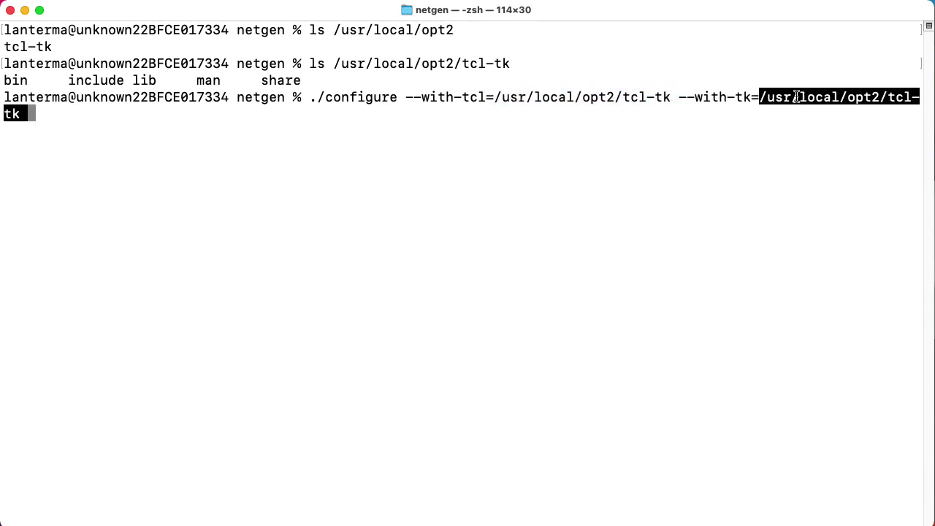
key(Return)
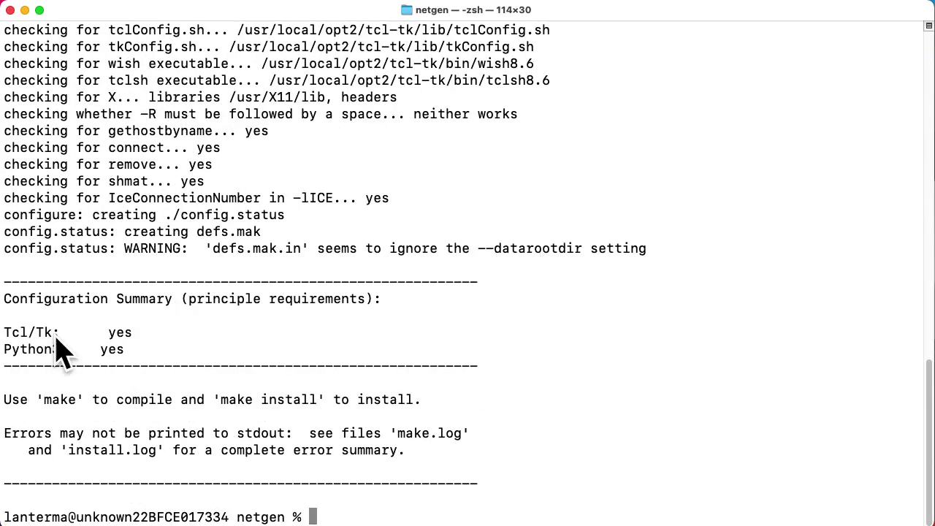
- Compile Netgen with make and attempt make install into /usr/local
text(make)
key(Return)
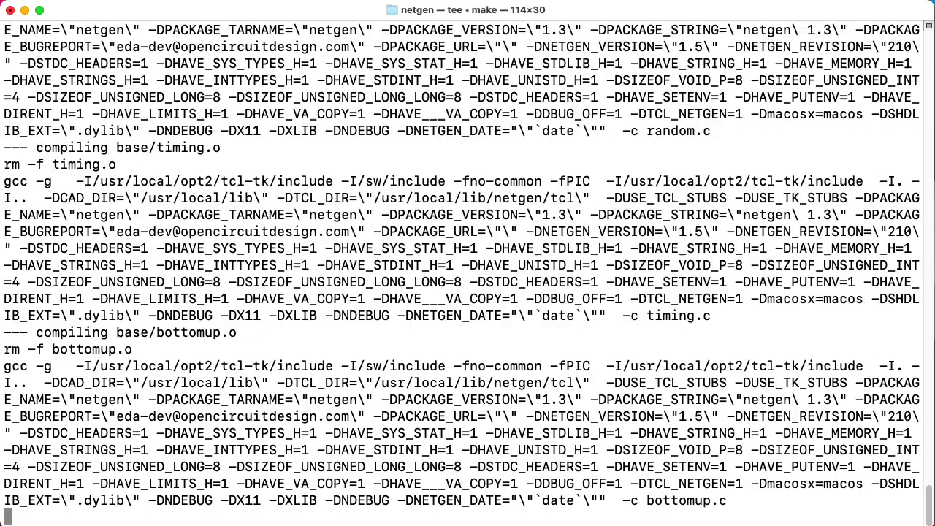
text(make install)
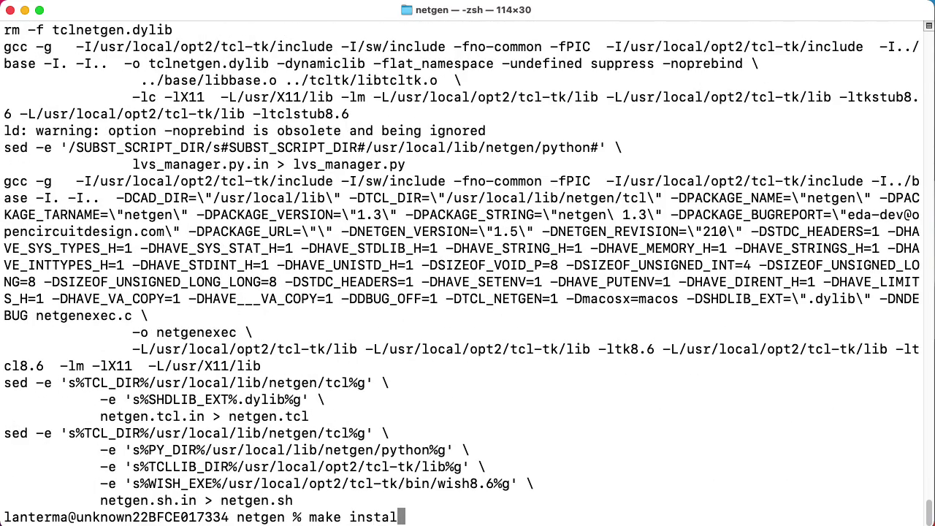
key(Return)
- Rerun the install as sudo make install, enter the administrator password, and run netgen
text(sudo make install)
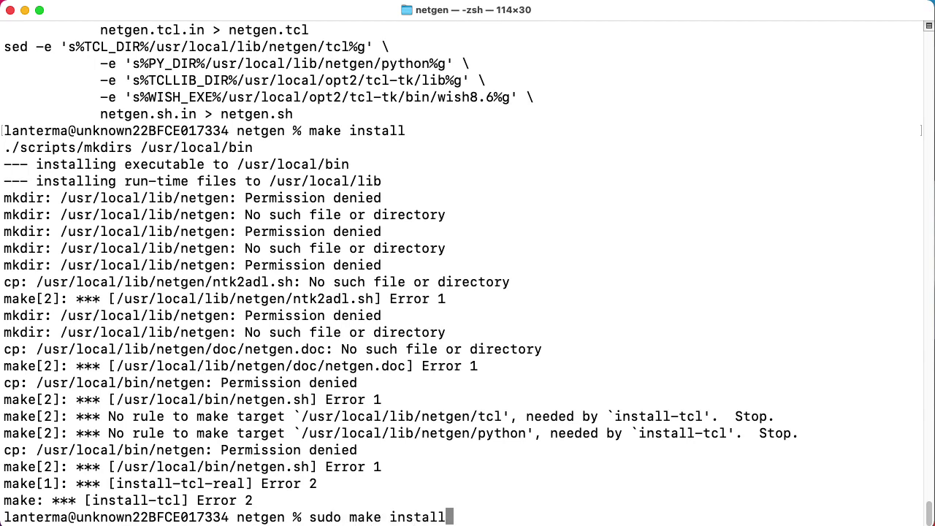
key(Return)
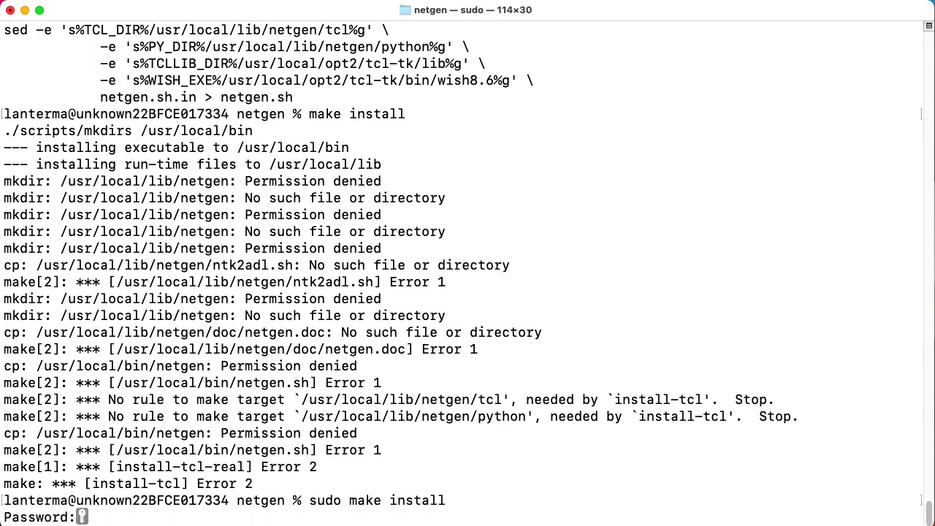
key(Return)
key(Return)
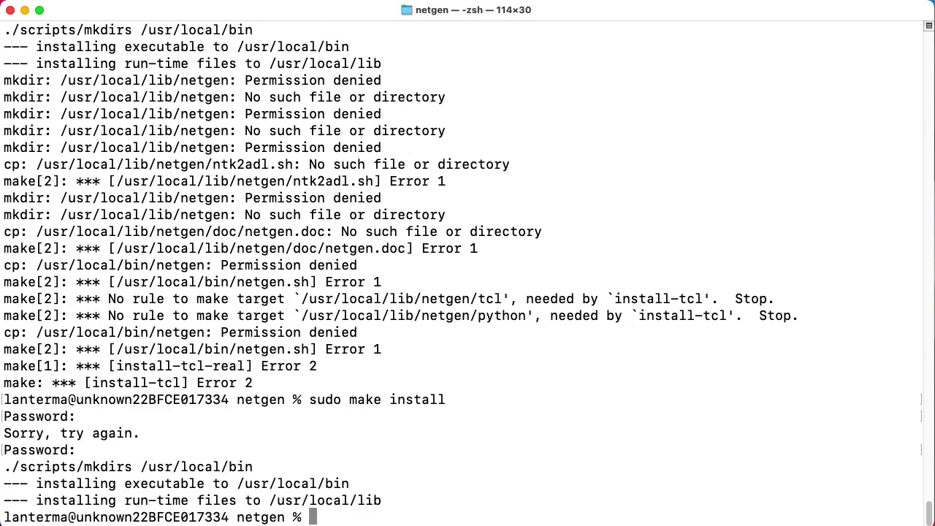
text(netgen)
key(Return)
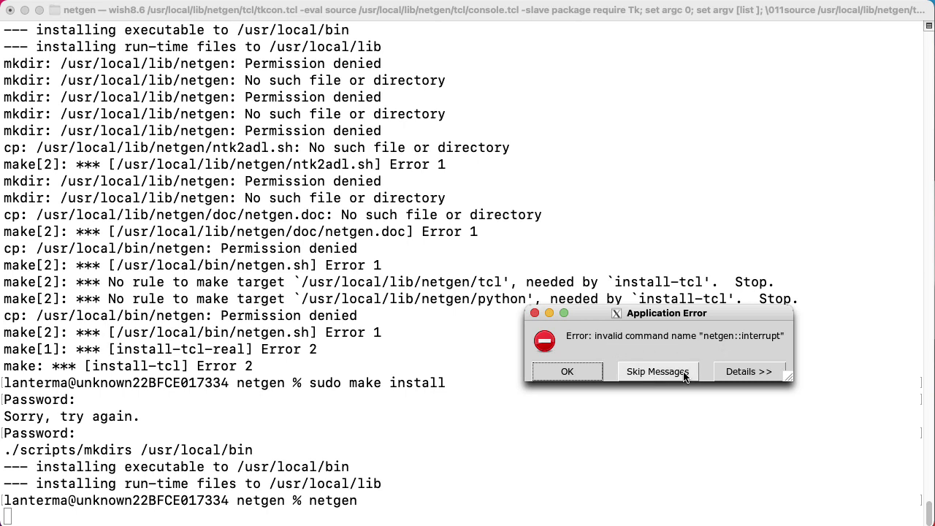
- Skip the netgen::interrupt errors, stop netgen with Ctrl-C, and run man netgen and which netgen
click(658, 372)
key(ctrl+c)
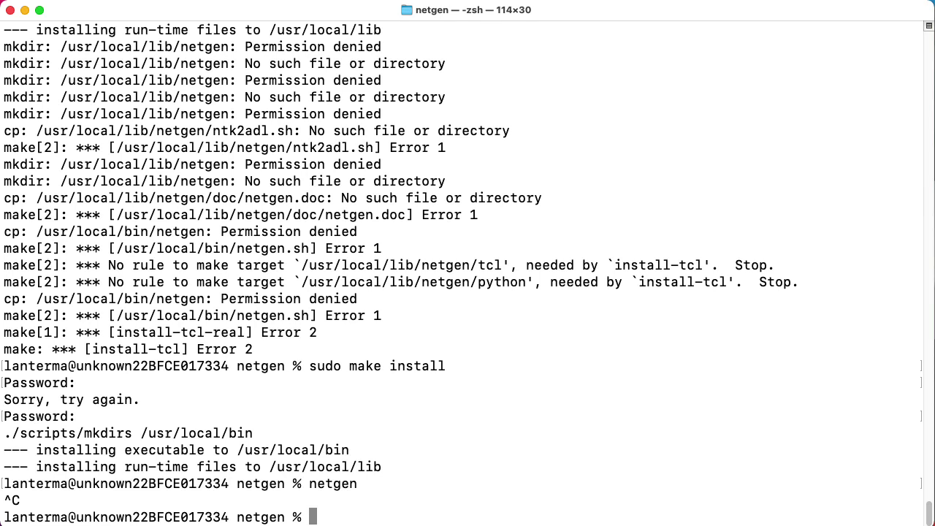
text(man net)
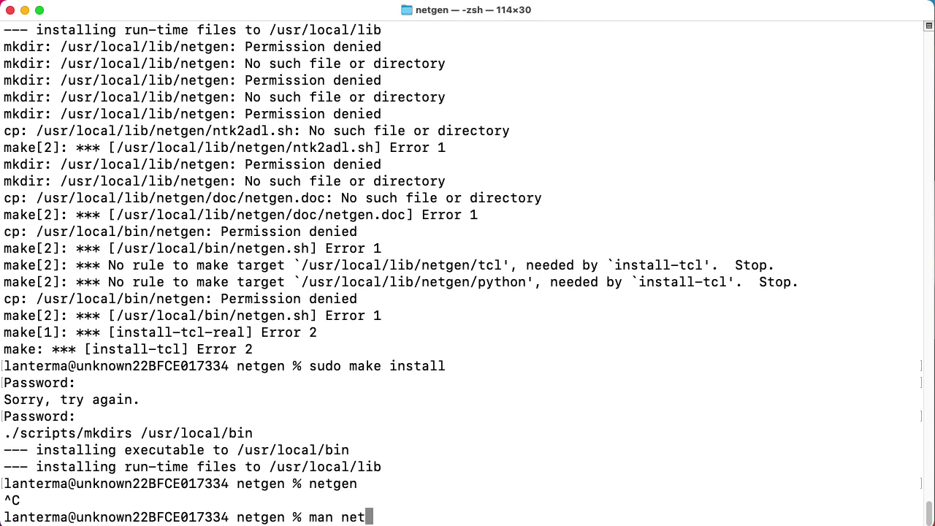
text(gen)
key(Return)
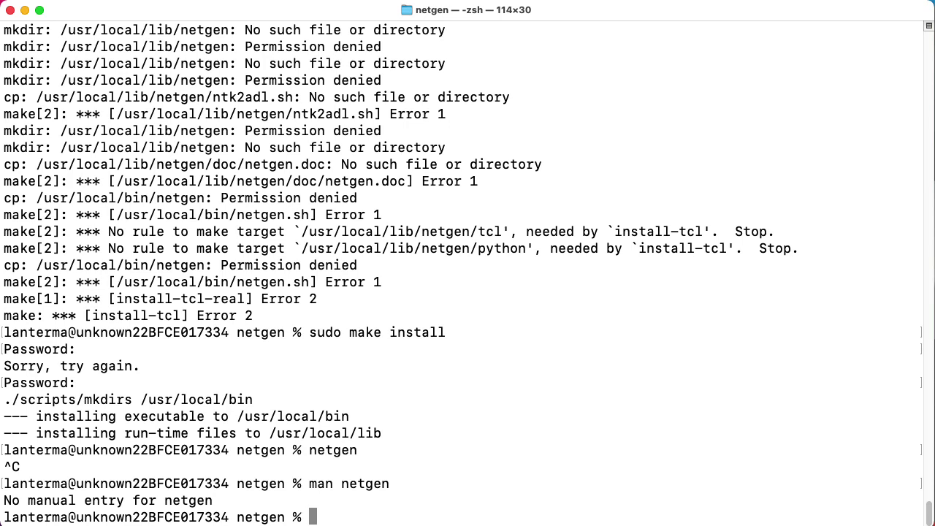
text(which netgen)
key(Return)
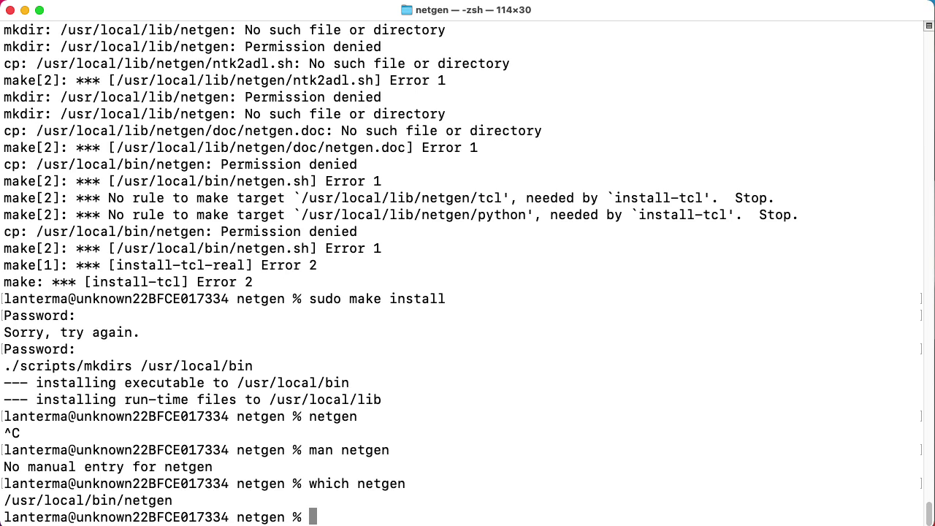
- Launch Netgen again and browse the tkcon console's menus
text(netgen)
key(Return)
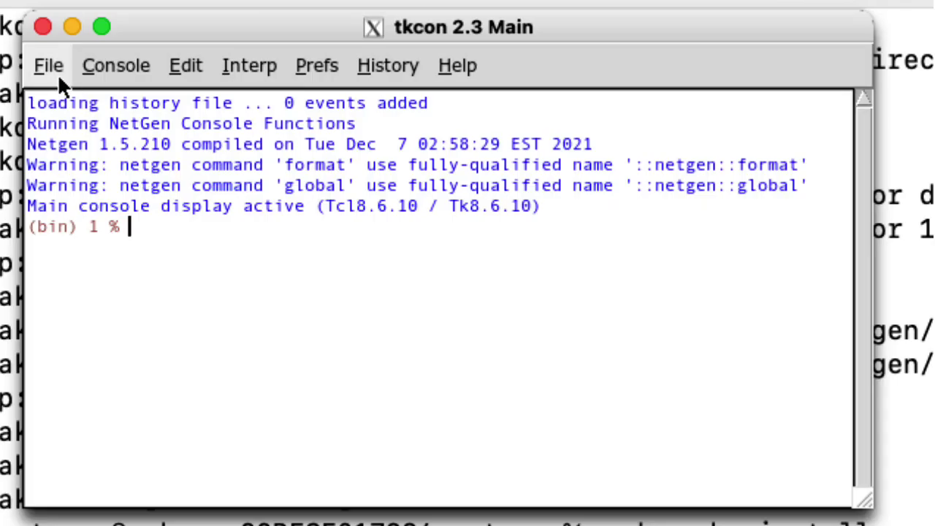
click(48, 67)
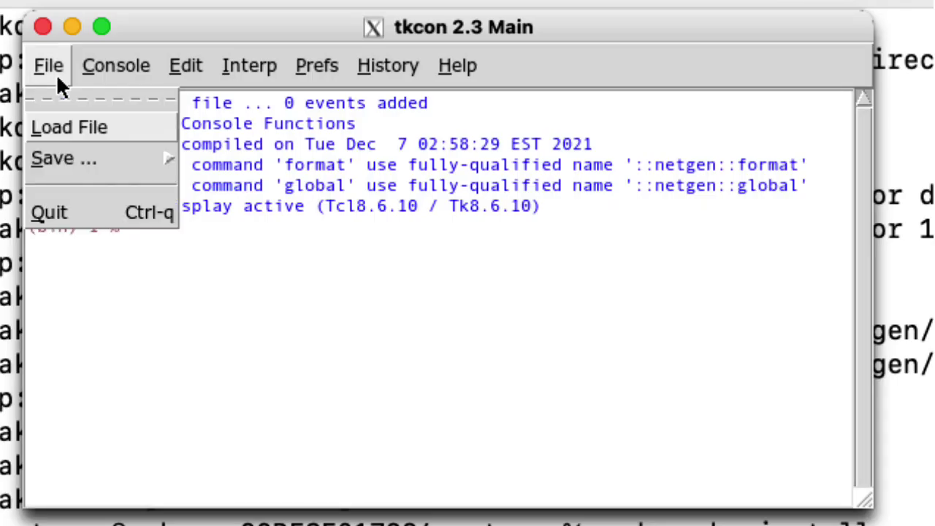
click(110, 67)
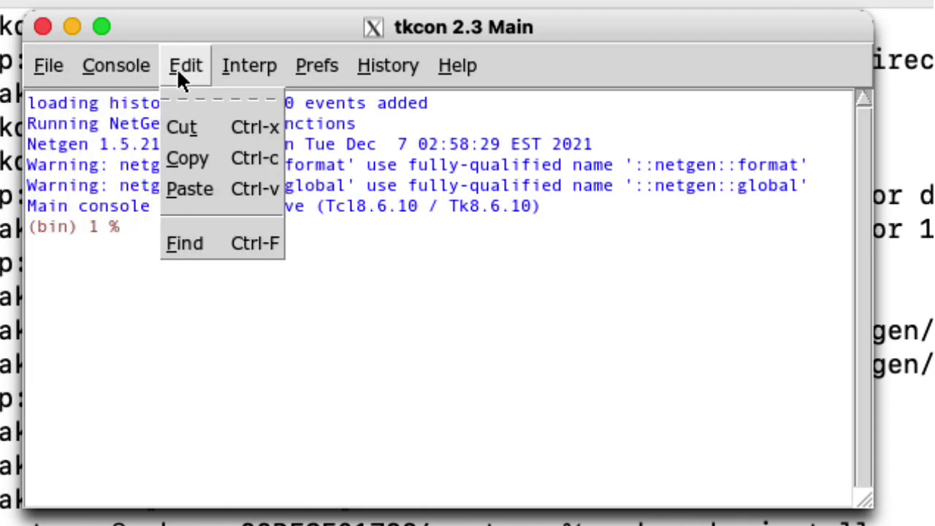
mouse_move(241, 69)
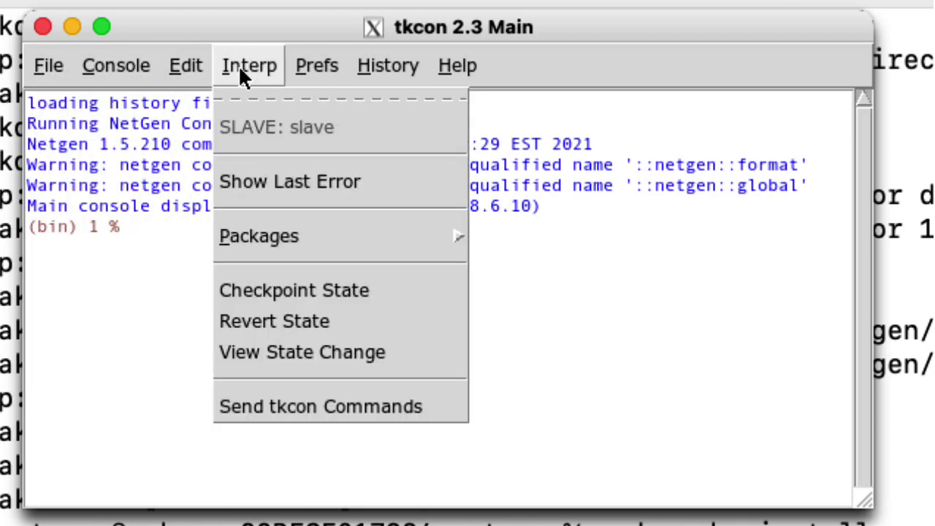
mouse_move(308, 70)
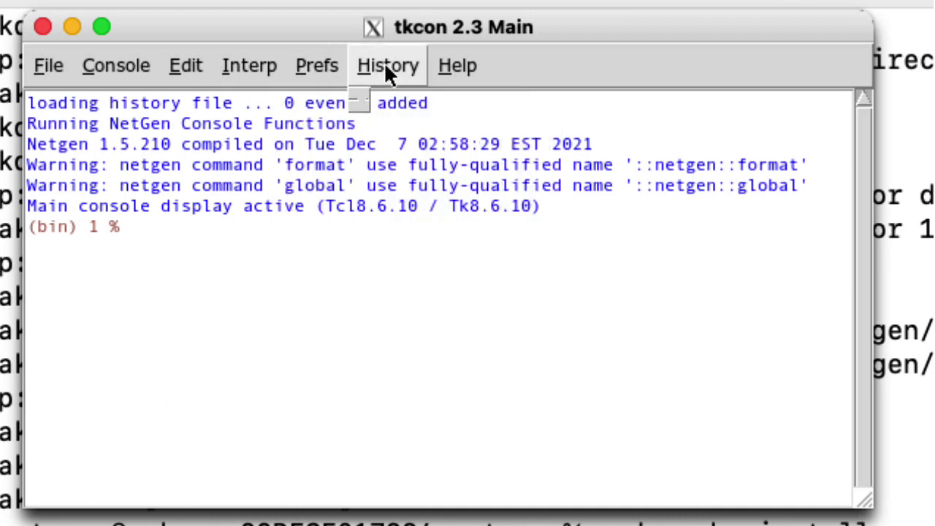
mouse_move(457, 68)
- Run help in the console to list Netgen commands, then exit Netgen
click(336, 223)
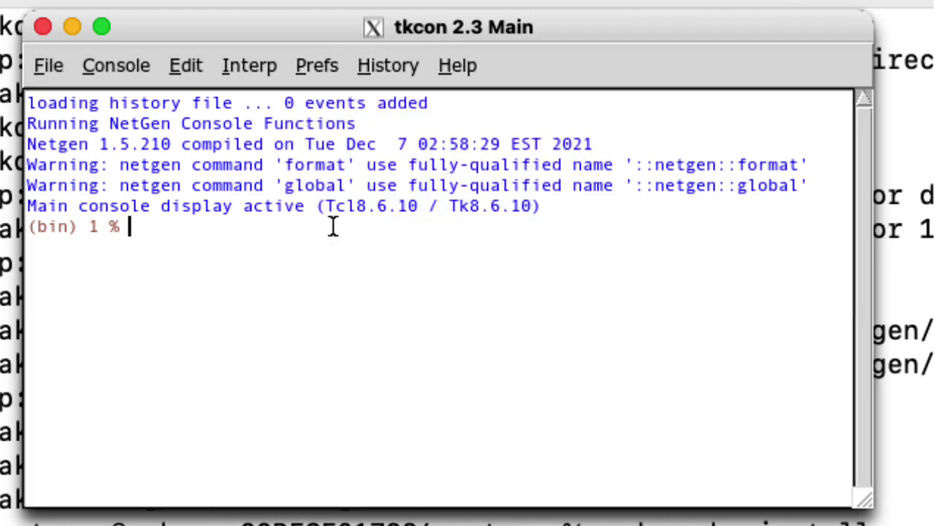
text(help)
key(Return)
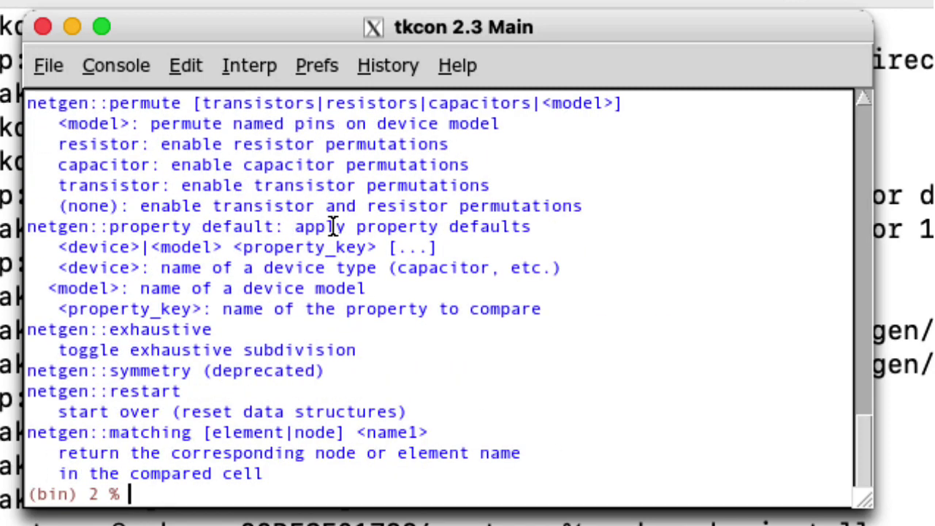
text(exit)
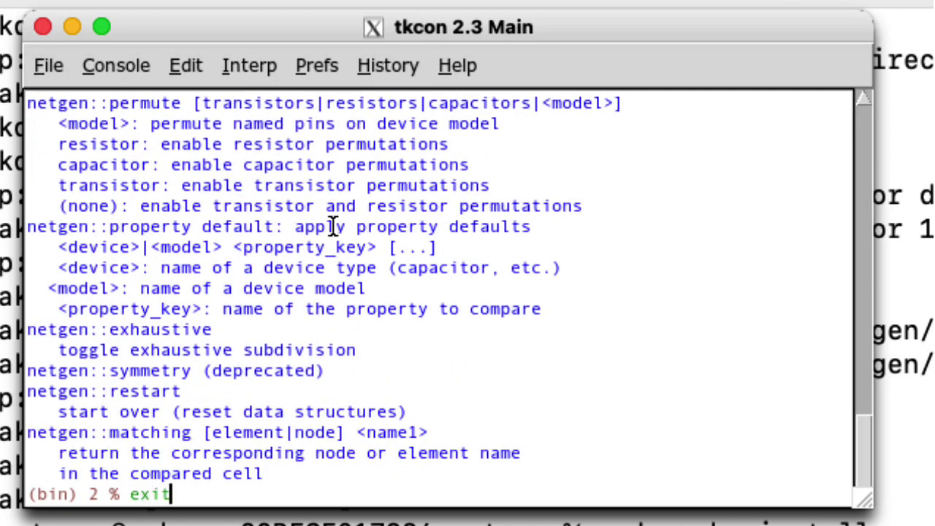
key(Return)
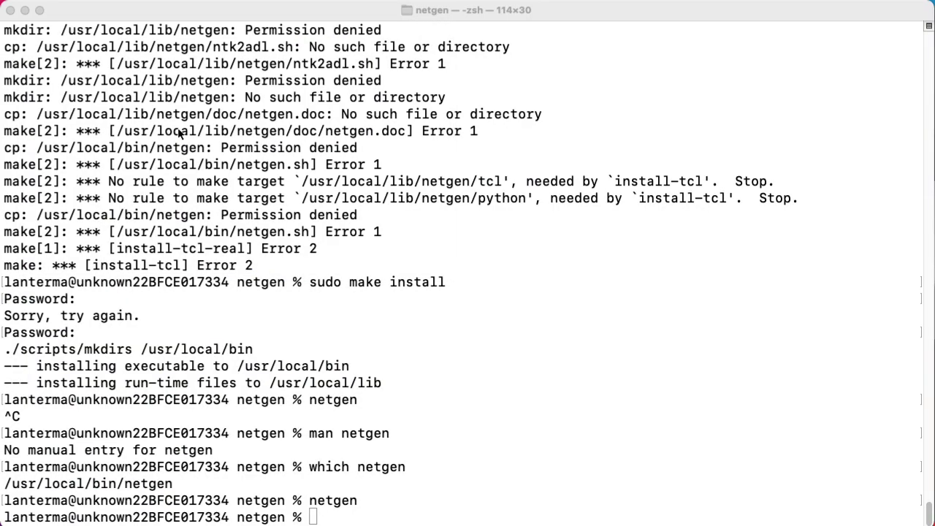